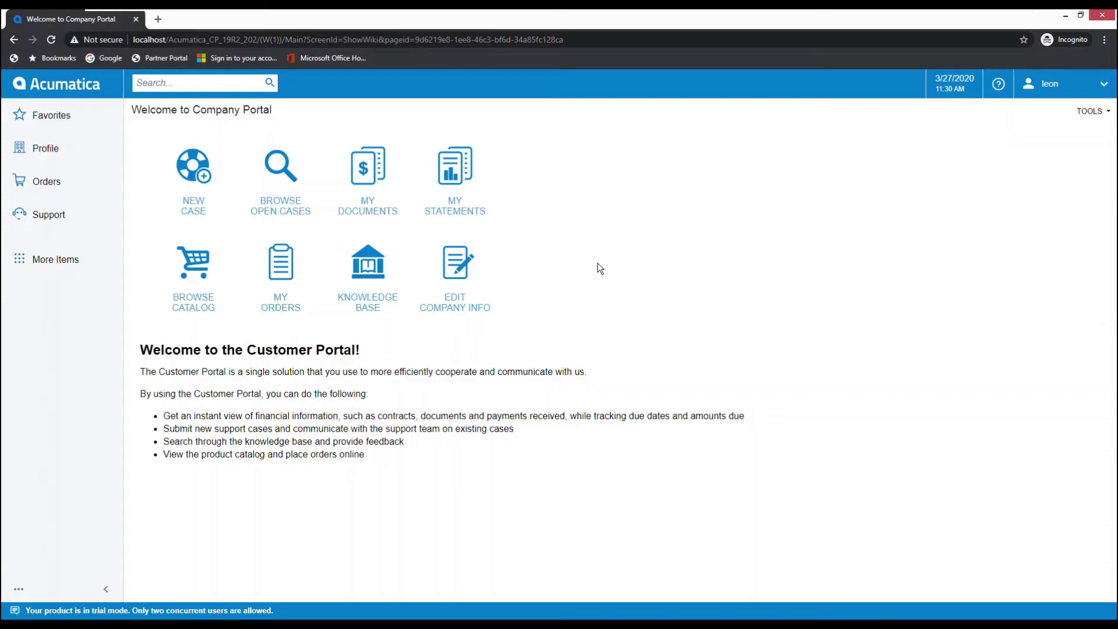
- Filter My Documents to open documents and select the 55,000.00 invoice AR007536
click(374, 216)
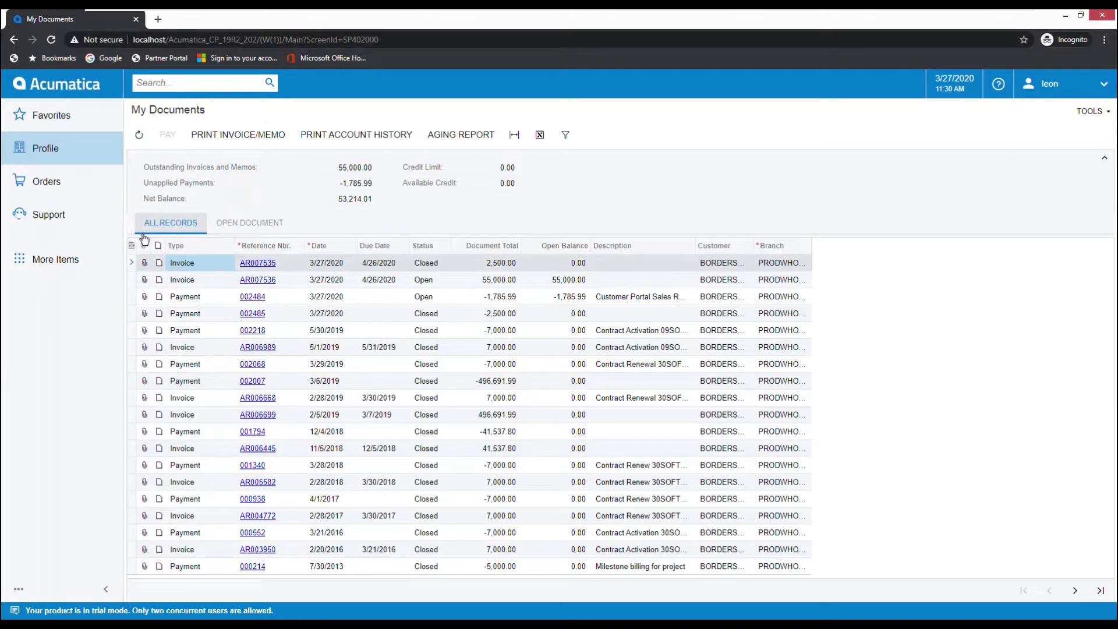
click(241, 228)
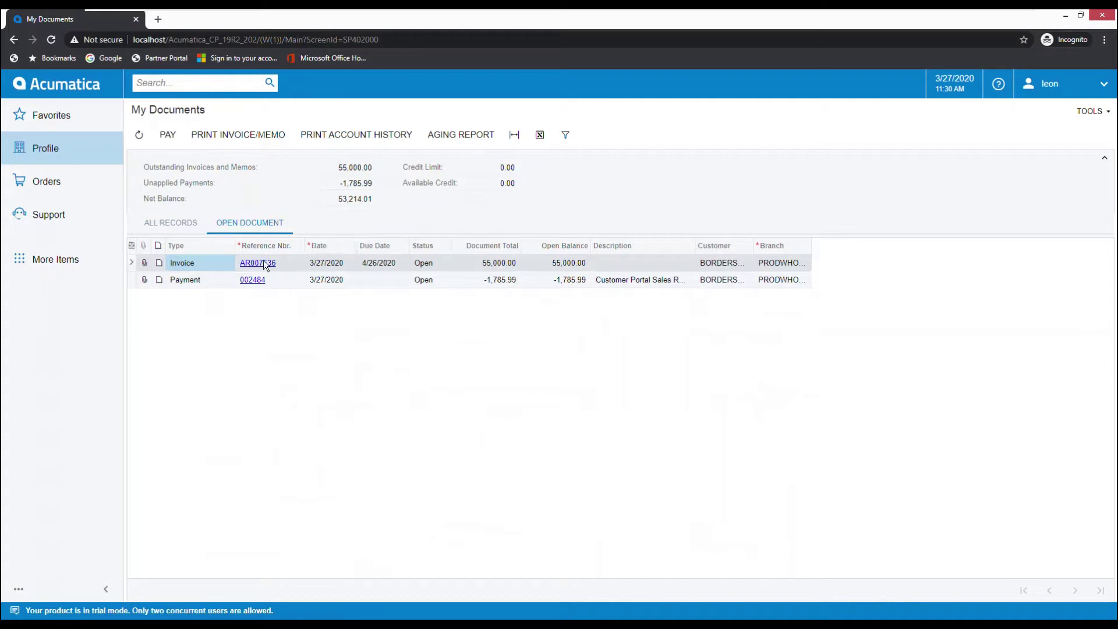
click(468, 264)
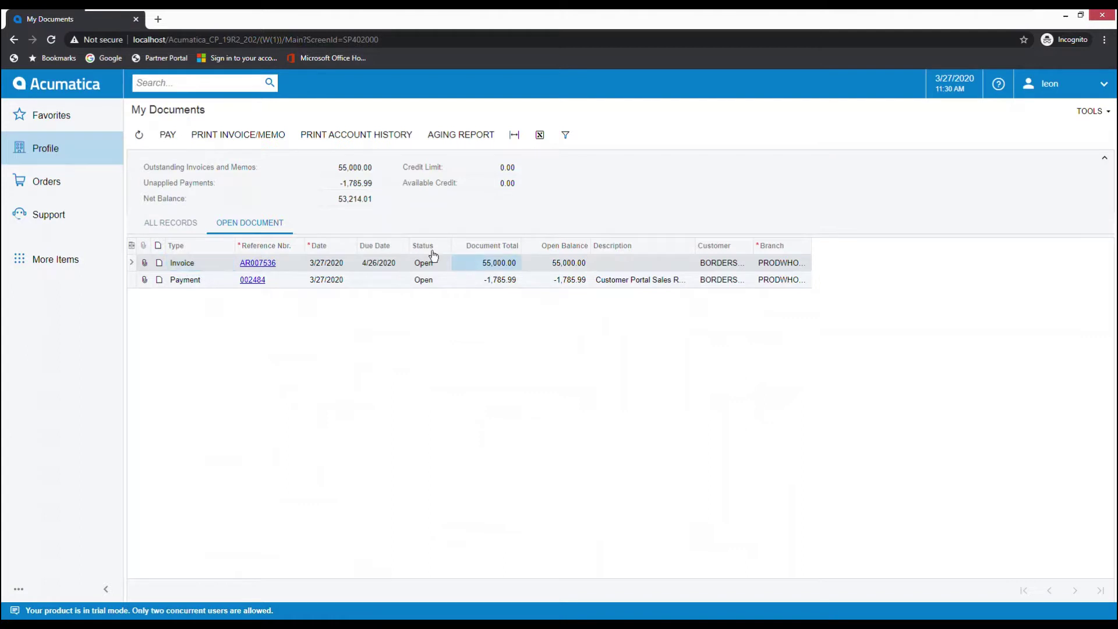
- Pay the 55,000.00 invoice with the Paya credit card from the Invoice Payments window
click(169, 140)
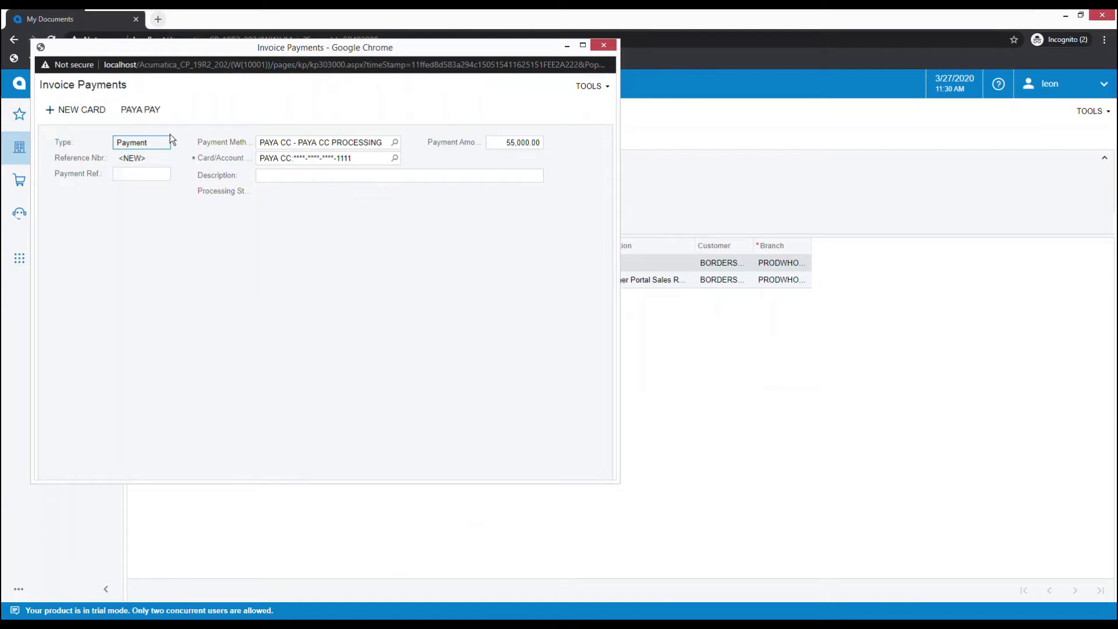
click(149, 116)
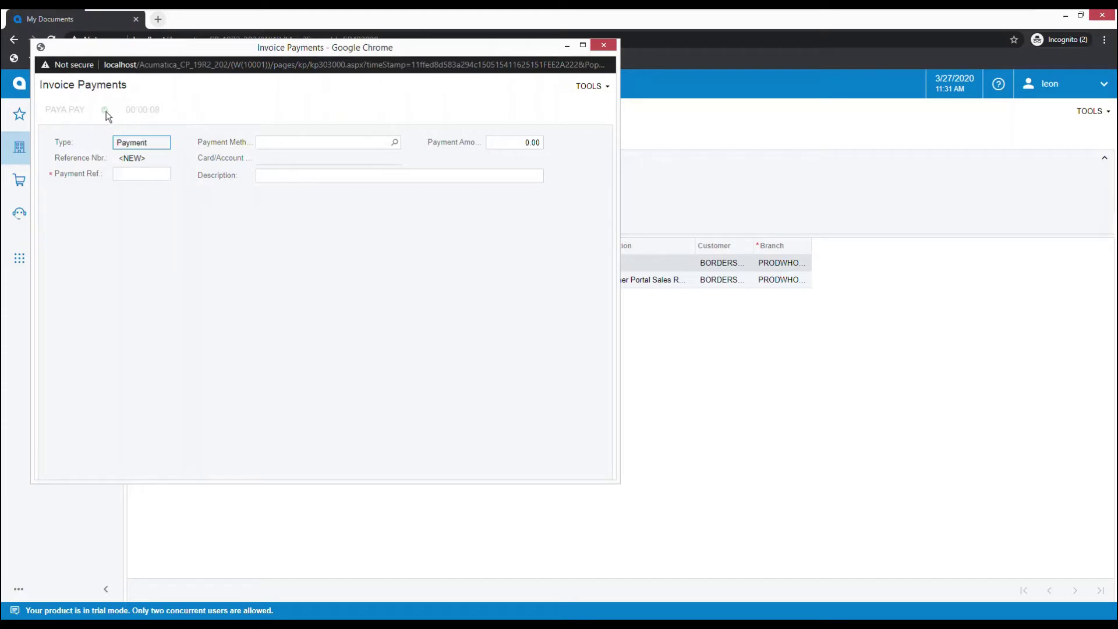
mouse_move(106, 115)
- Close the payment window and list all documents to confirm the 55,000.00 invoice is closed
click(605, 44)
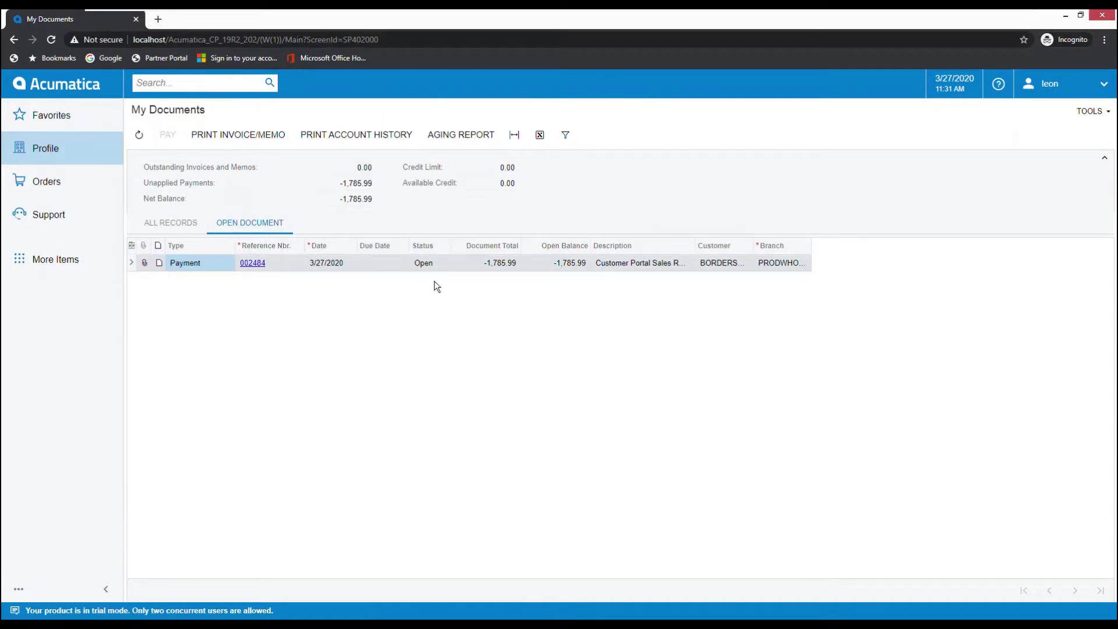
click(162, 229)
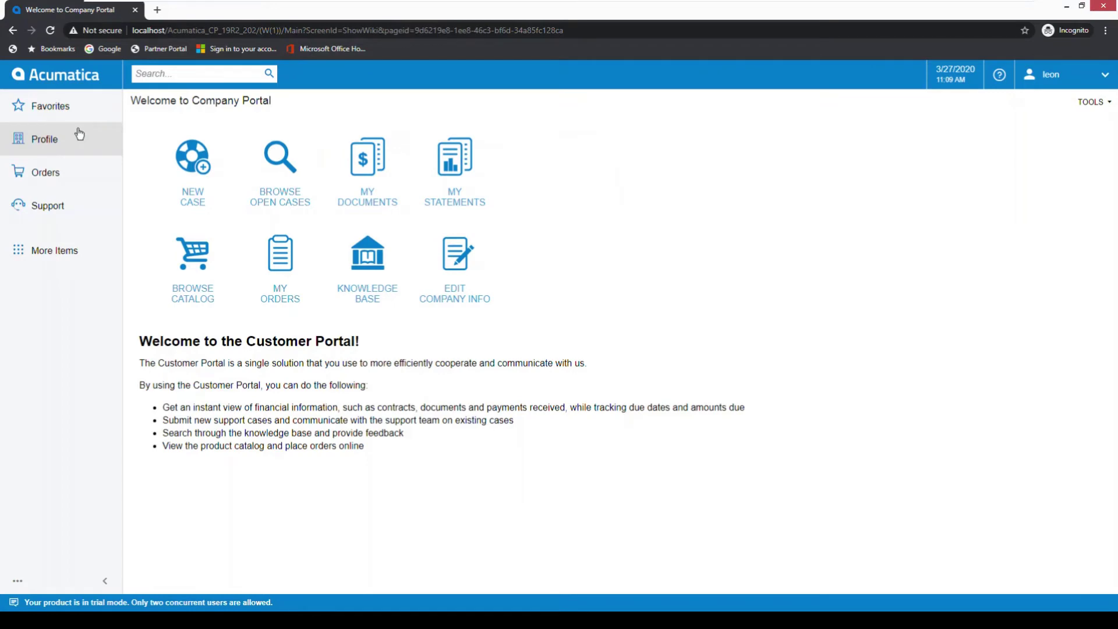
- Go to My Orders and select open sales order SO005100 with 1,785.99 unpaid
click(59, 176)
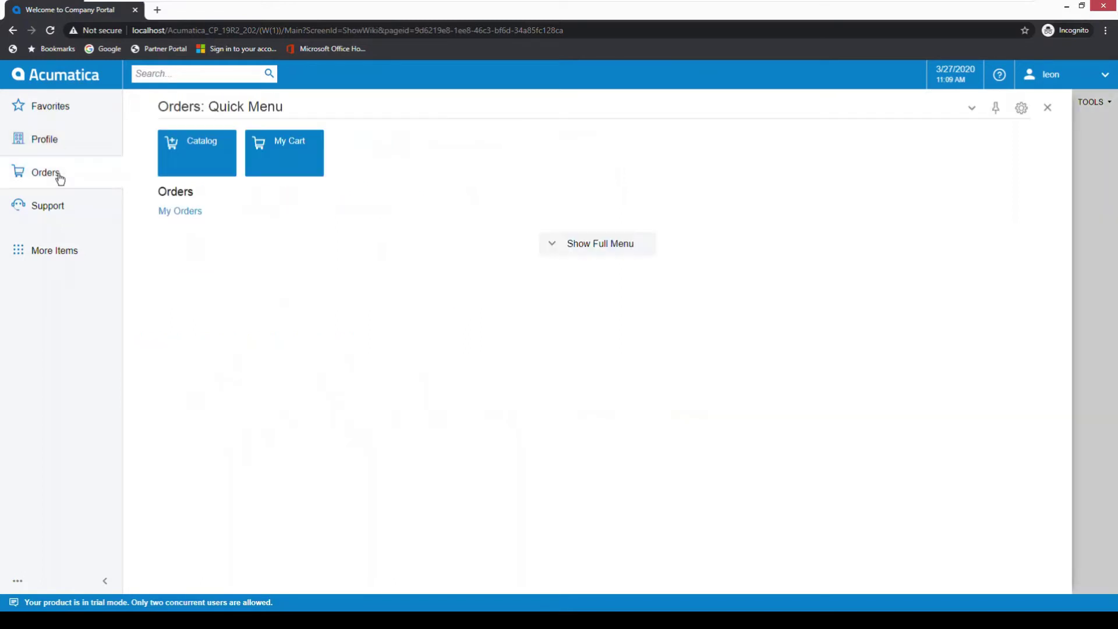
click(174, 214)
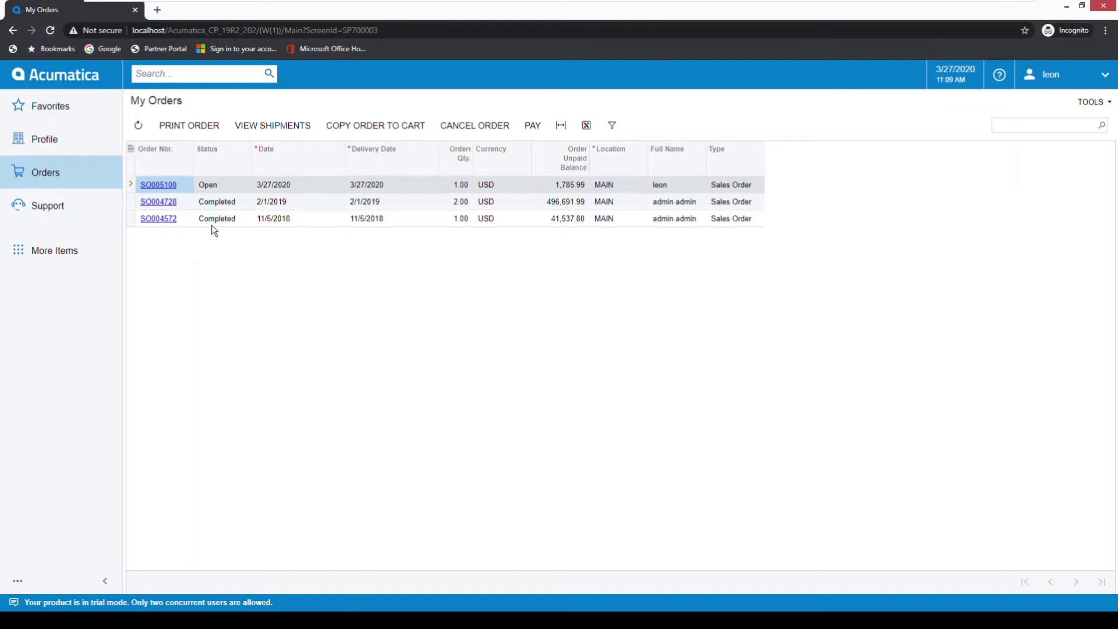
click(322, 187)
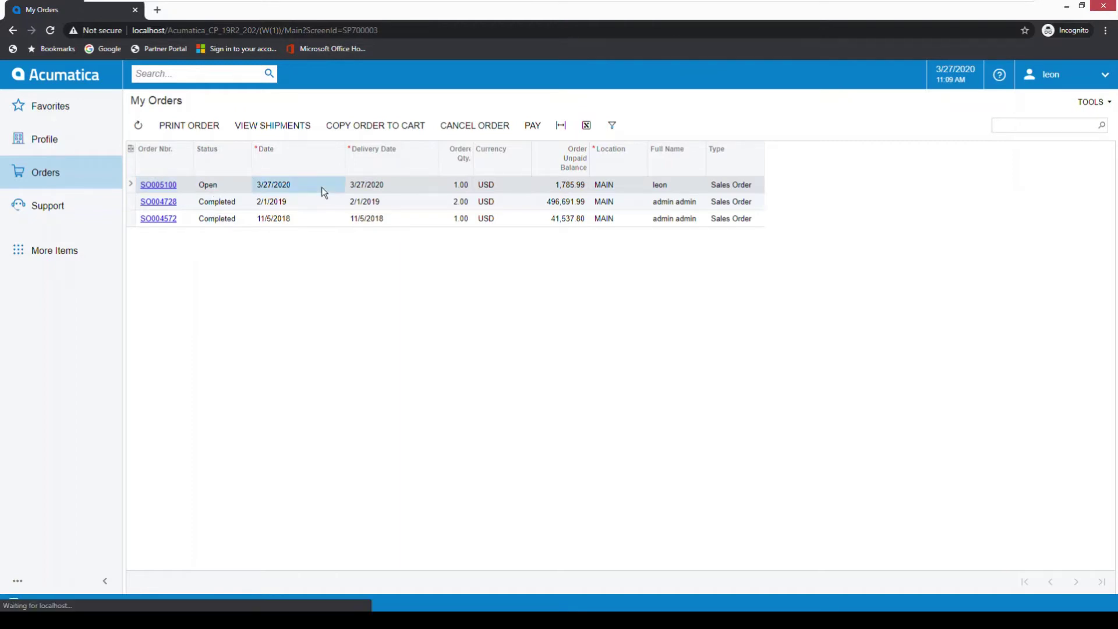
- Open Order Payments for SO005100 and review the stored Paya cards without changing them
click(537, 129)
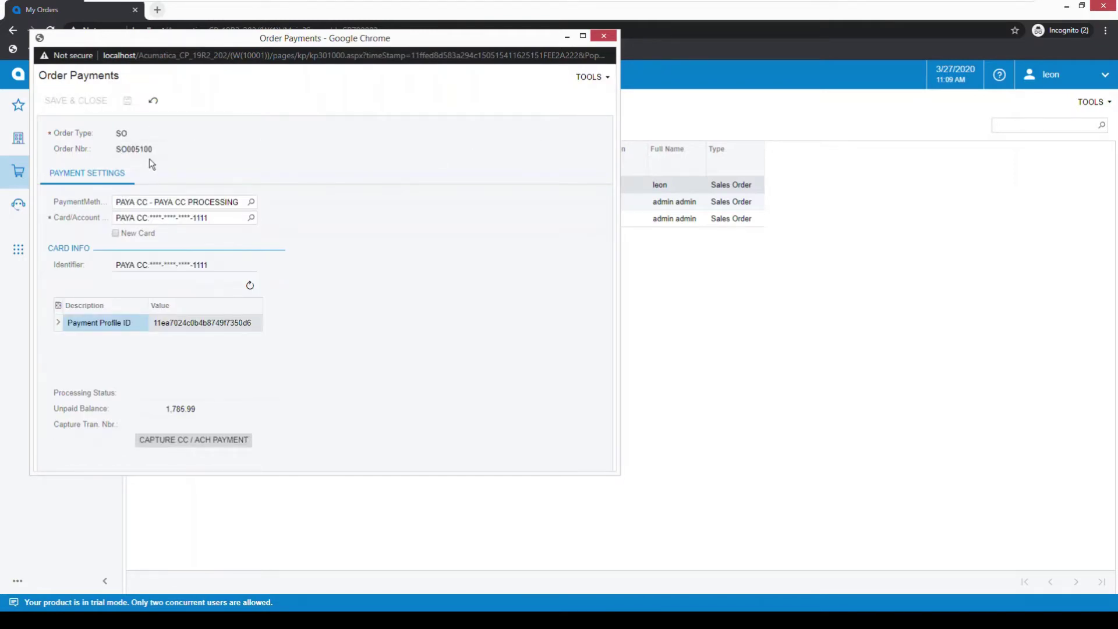
click(251, 218)
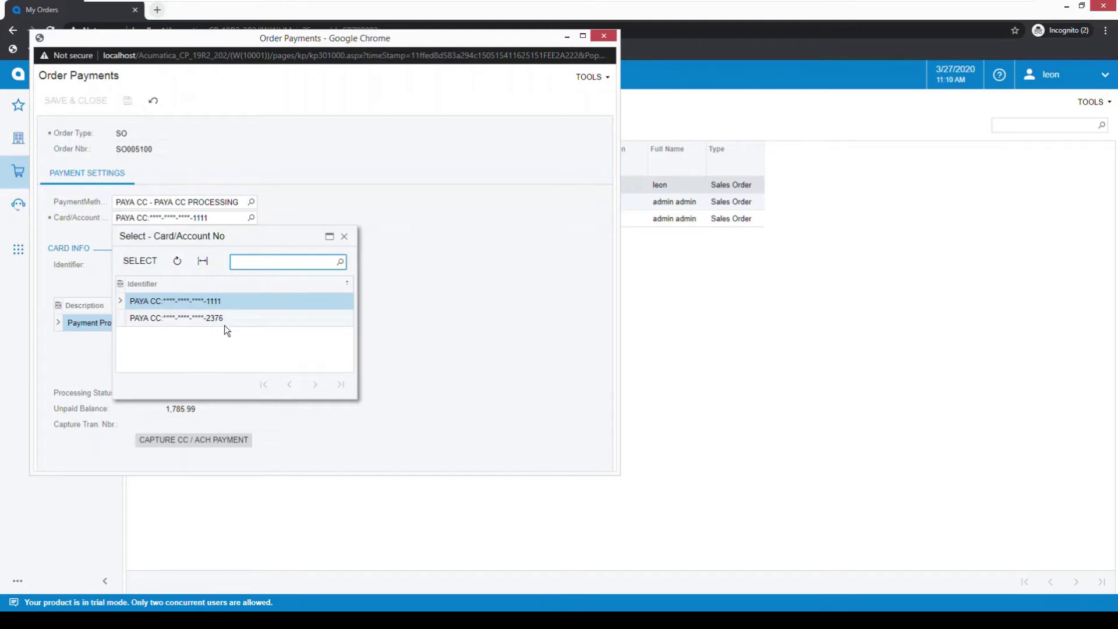
click(345, 237)
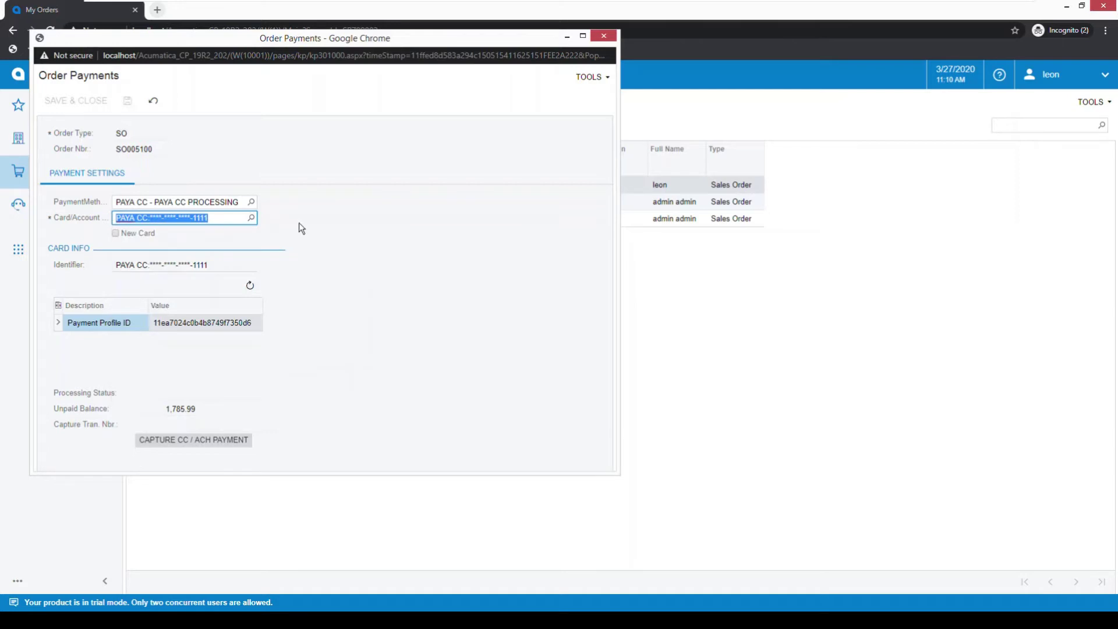
click(251, 202)
click(218, 287)
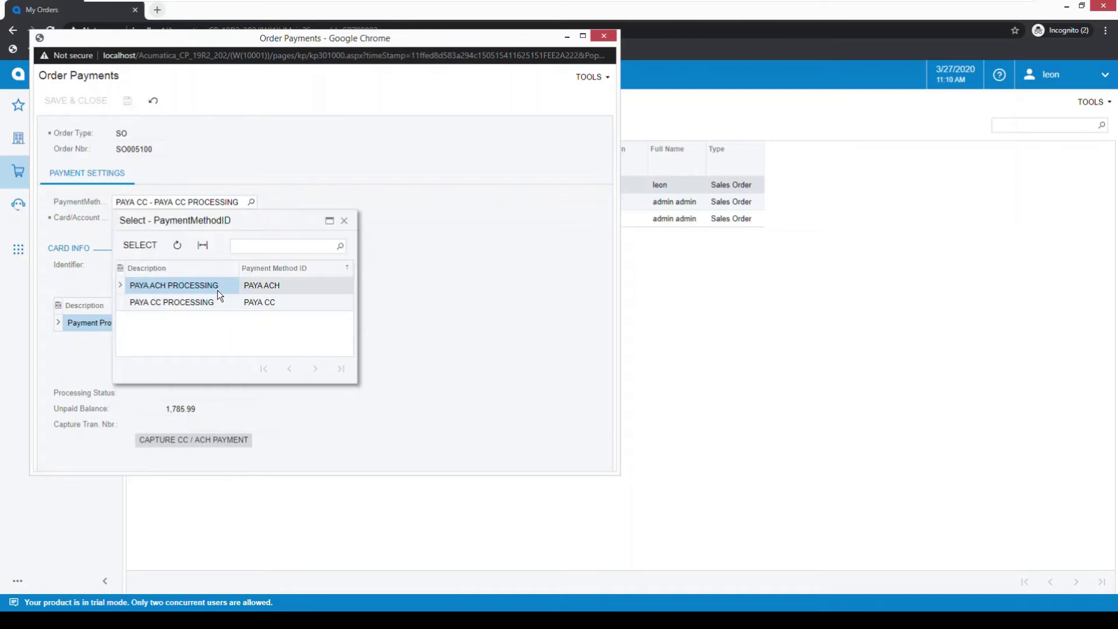
click(152, 245)
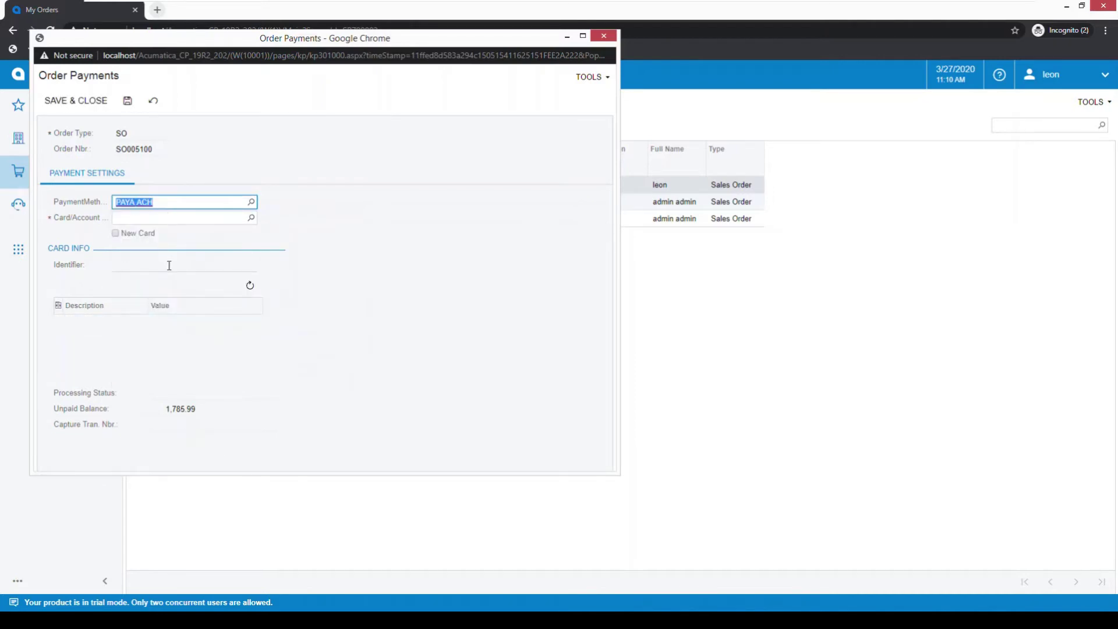
click(253, 203)
click(210, 301)
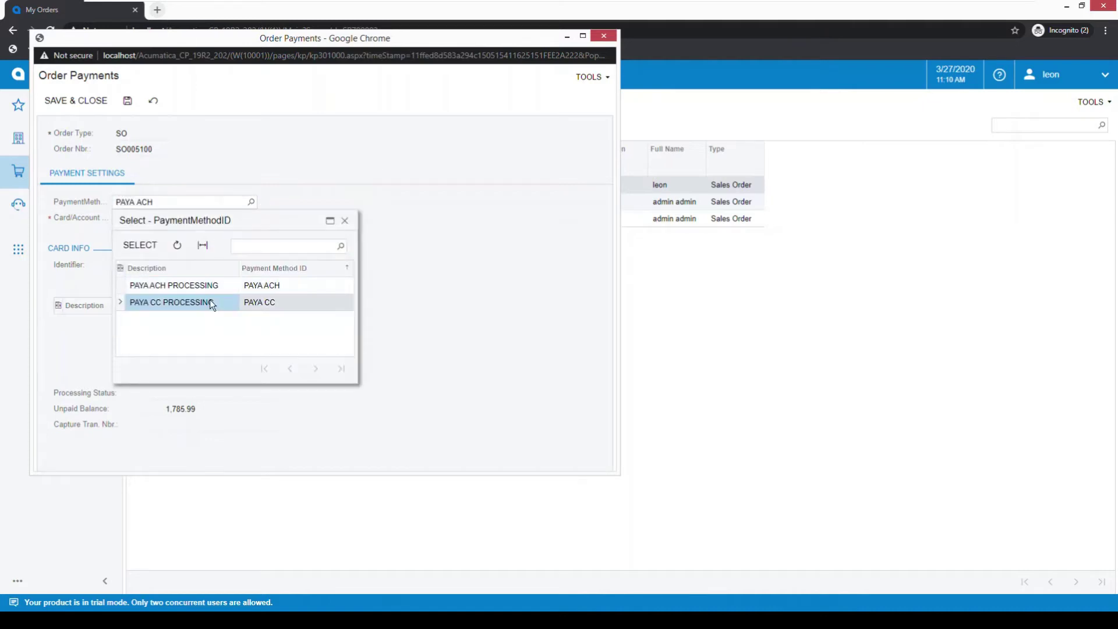
click(150, 247)
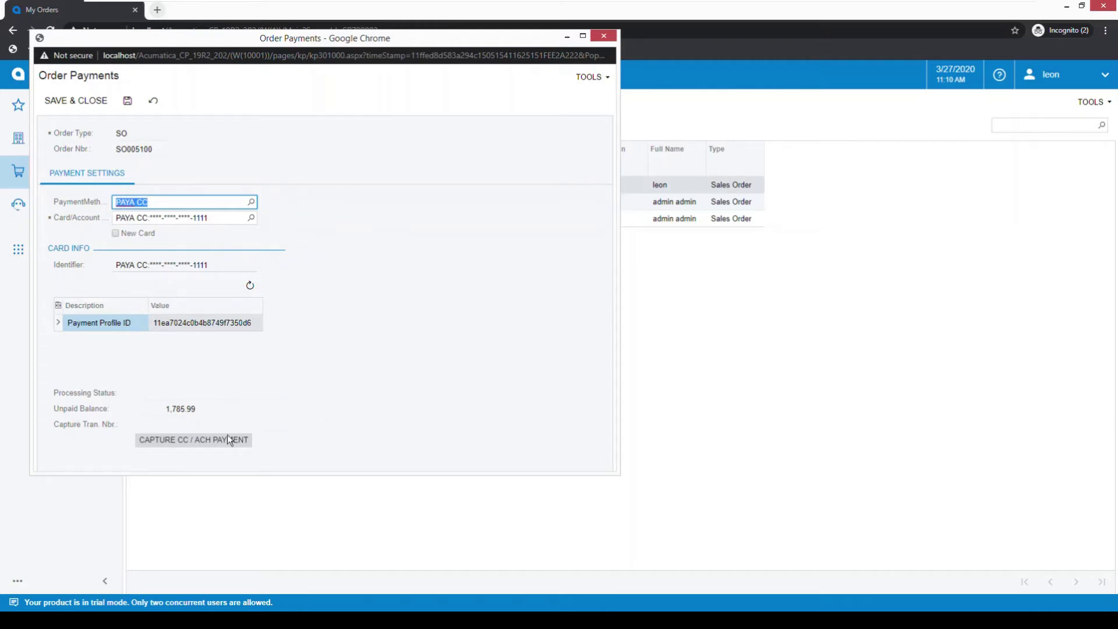
- Capture the 1,785.99 card payment for SO005100 and close the Order Payments window
click(166, 441)
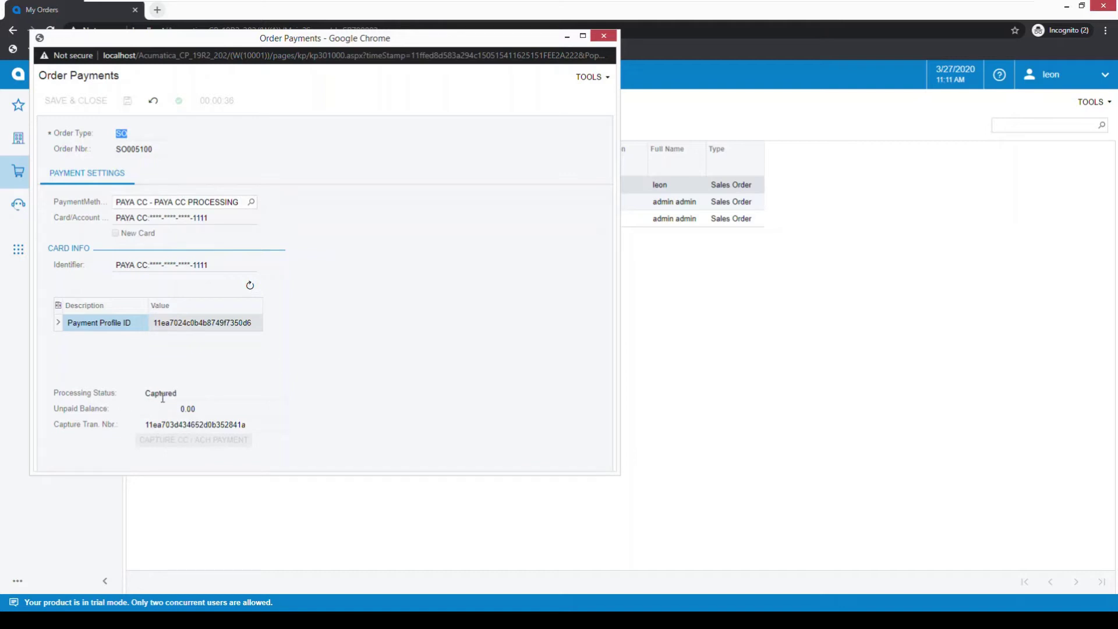
mouse_move(178, 102)
click(605, 35)
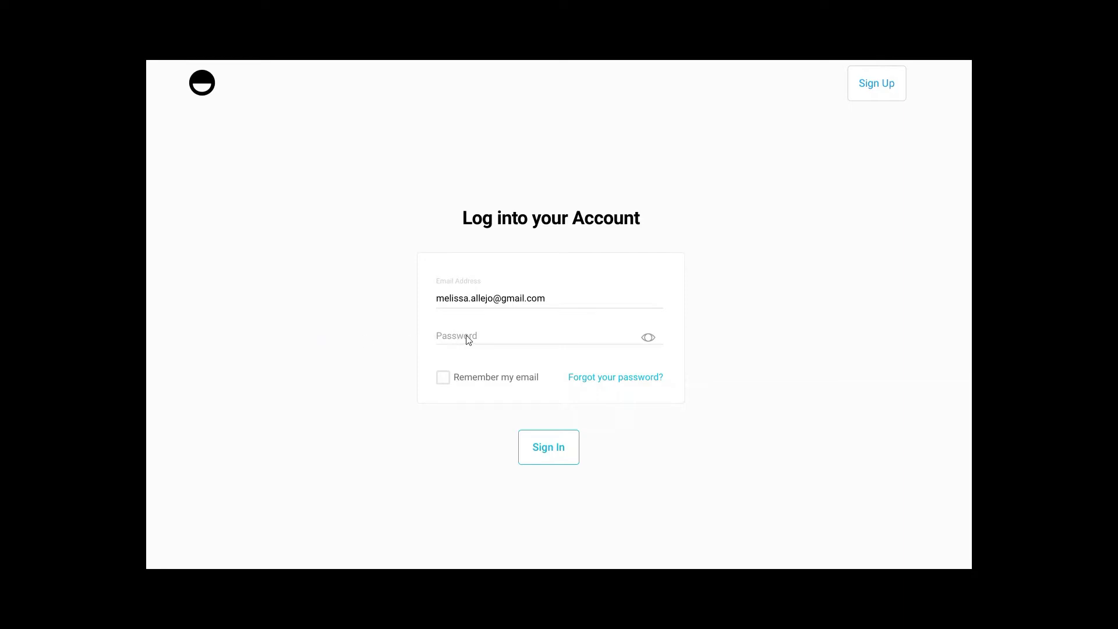
- Sign in to the payment portal with the account password
click(545, 455)
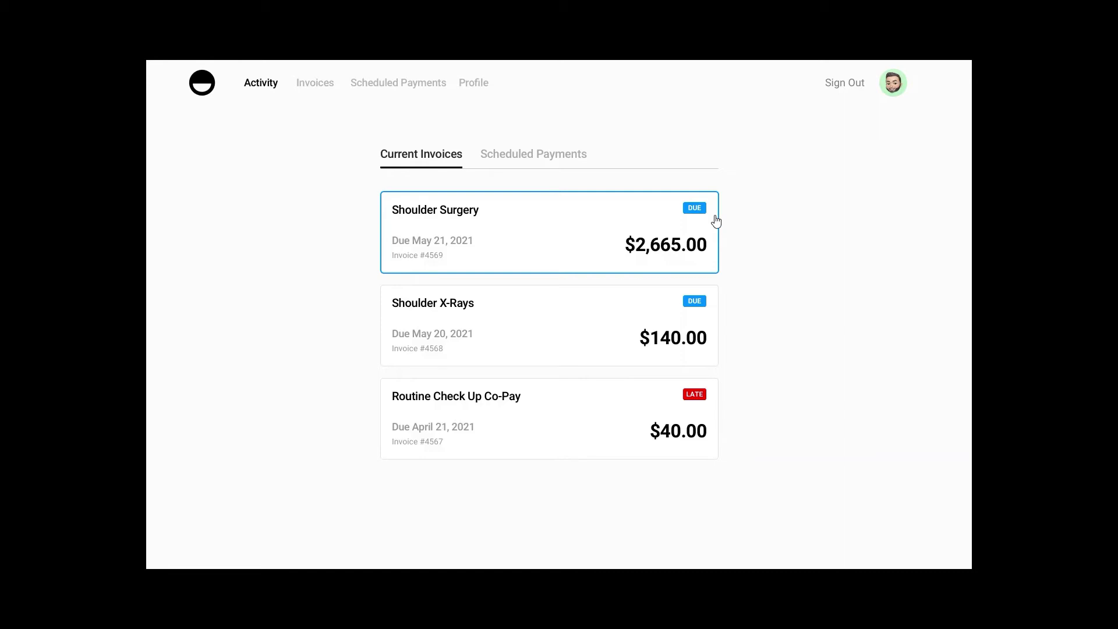
- Open the Shoulder Surgery invoice #4569 payment view for $2,665.00 on the stored card
click(532, 241)
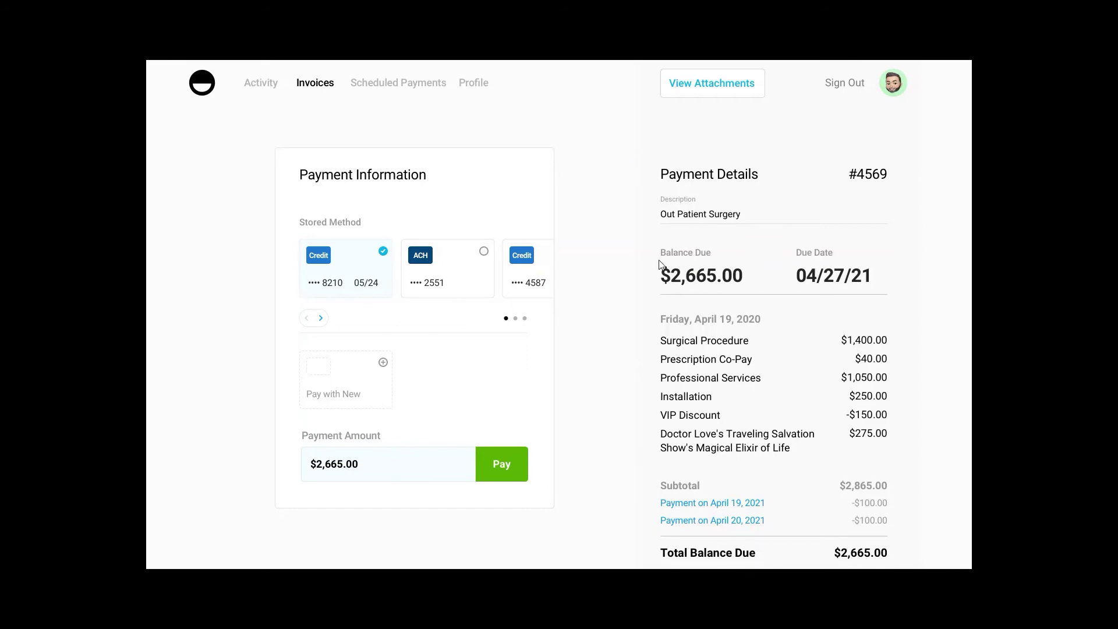
- Submit the $2,665.00 payment for invoice #4569 and view the Payment Accepted receipt
click(513, 475)
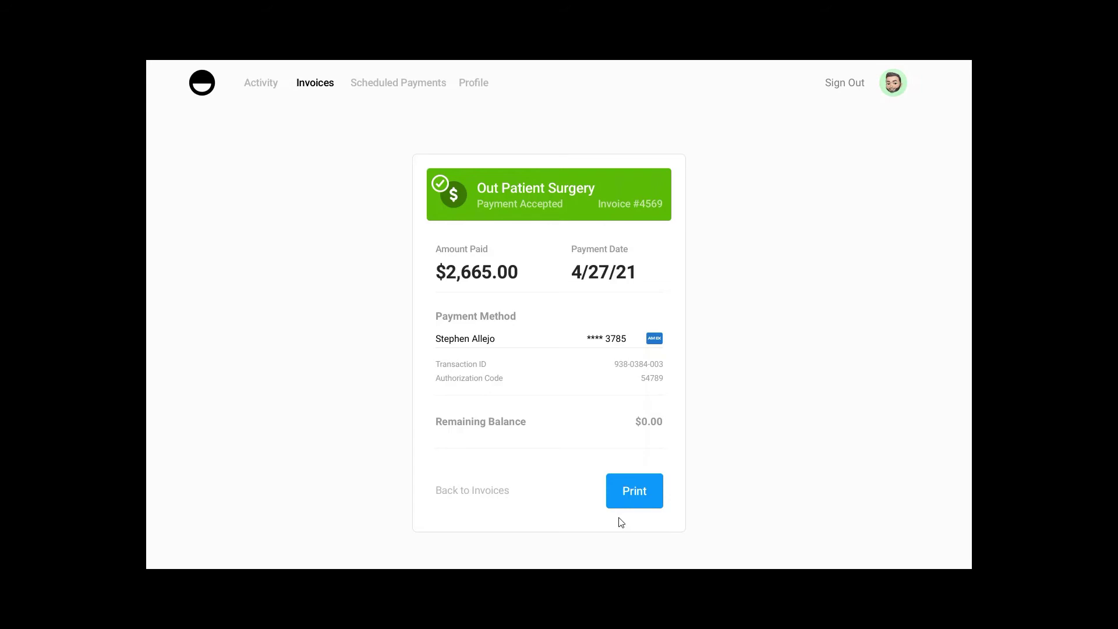
- Review the customer profile's payment methods, My Information and Notifications tabs
click(476, 87)
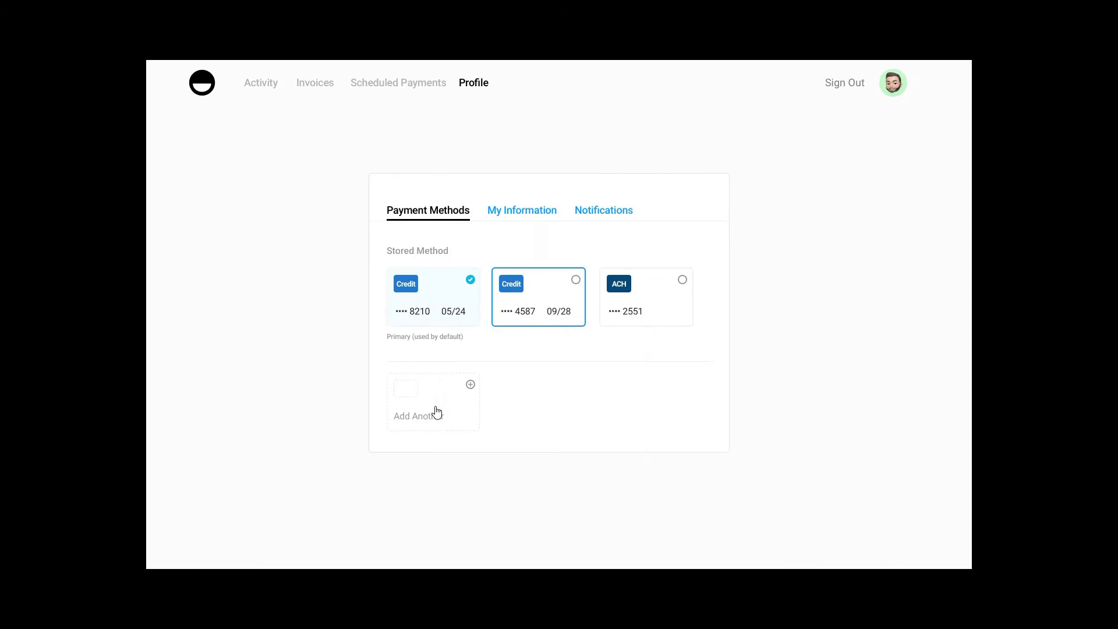
click(526, 212)
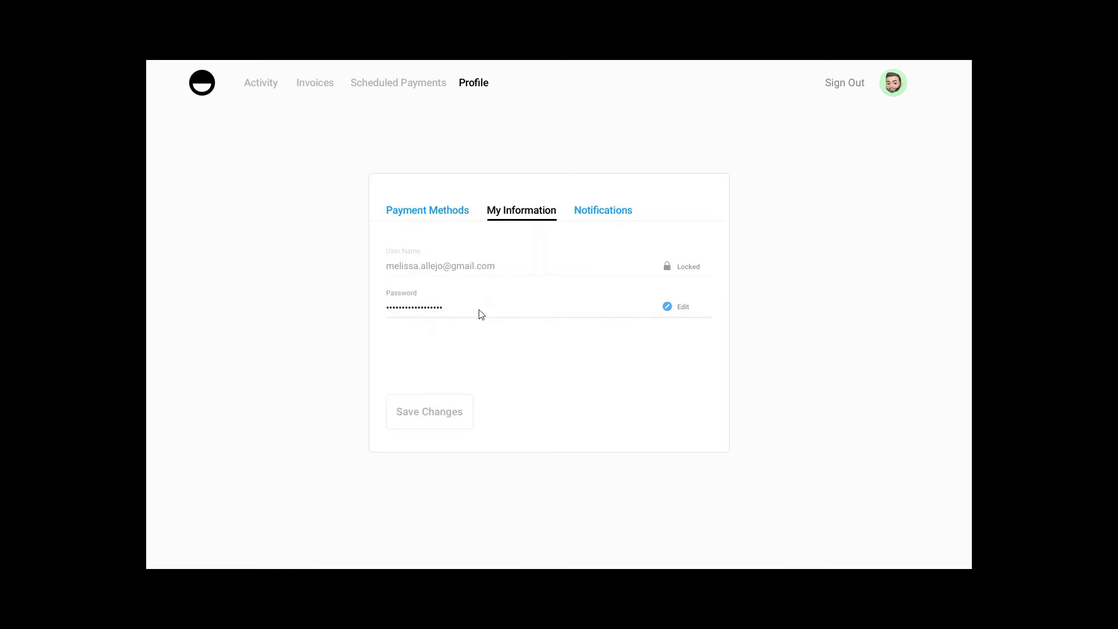
click(611, 216)
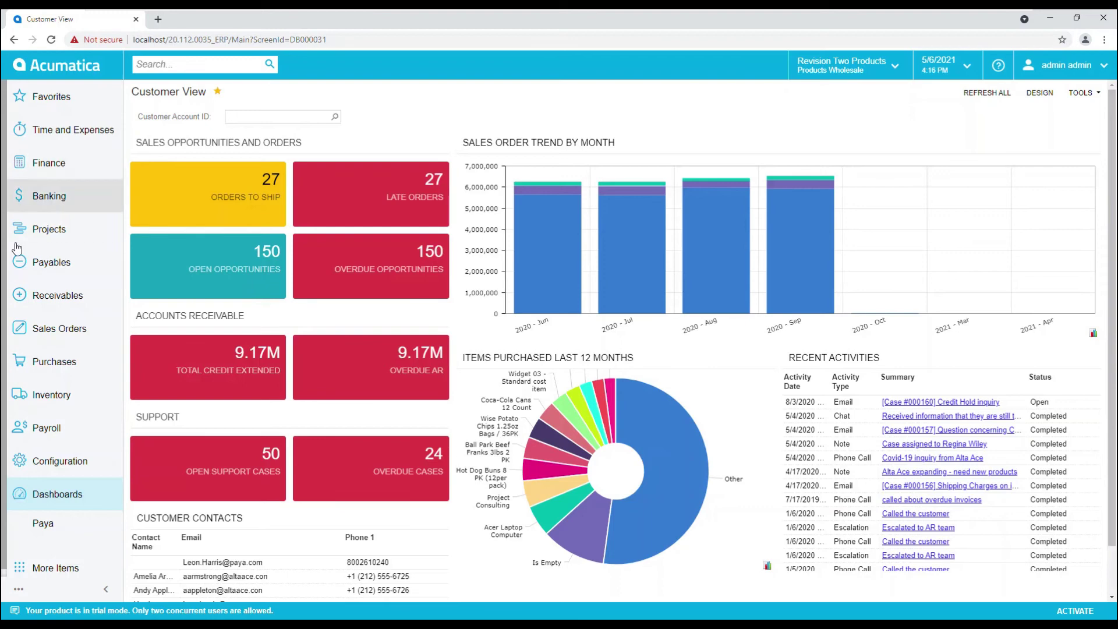
- Open sales order SO005823 for Alta Ace on its payment settings and start a Paya quick invoice
click(80, 332)
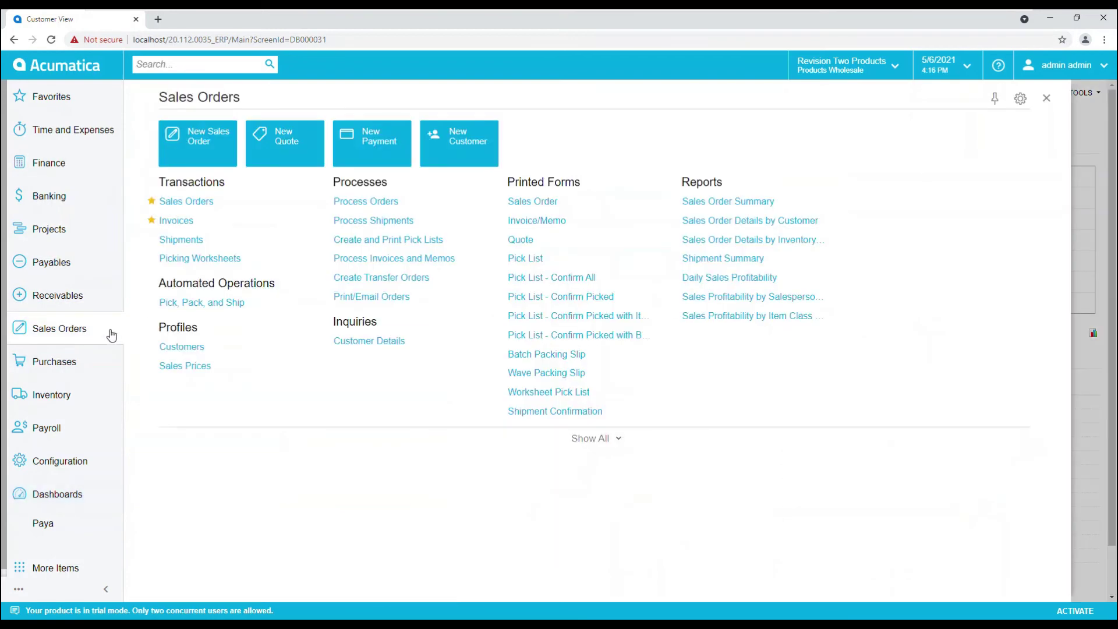
click(208, 203)
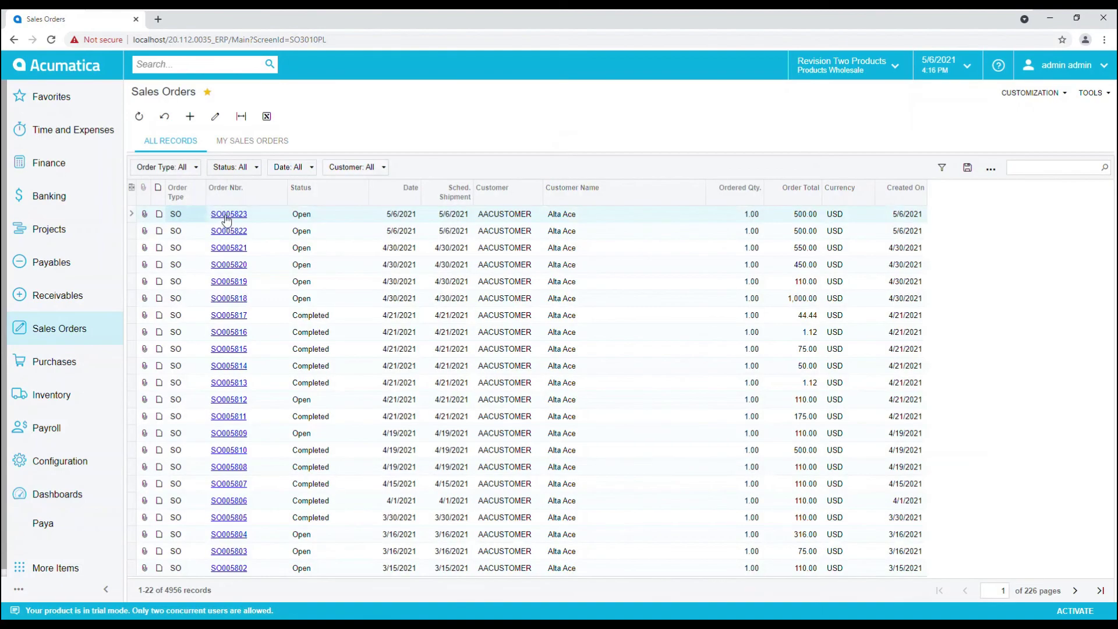
click(229, 215)
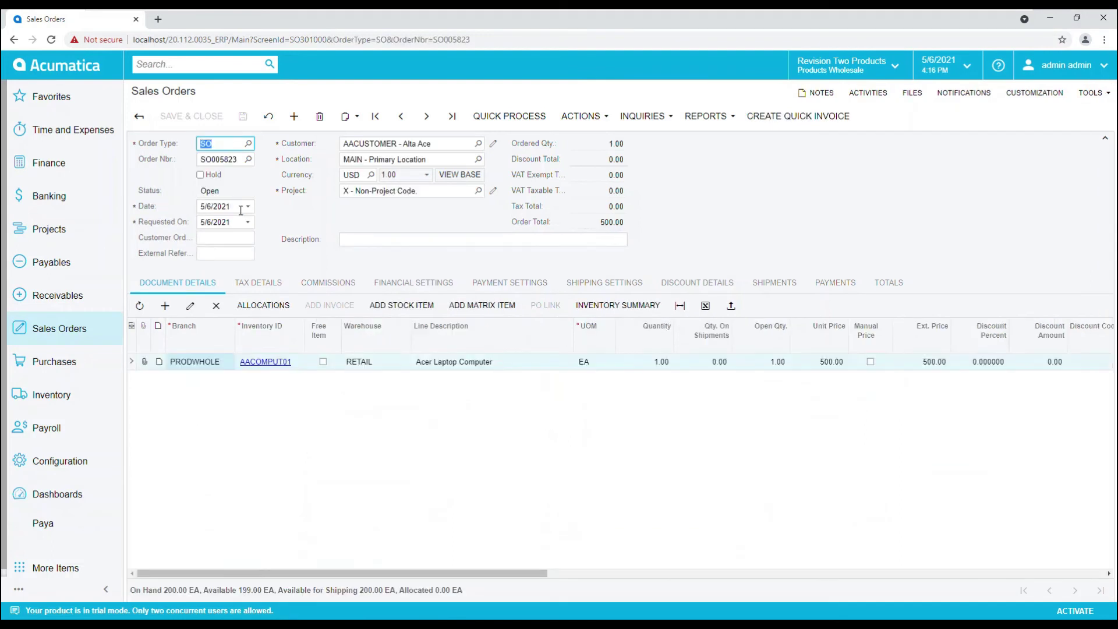
click(510, 286)
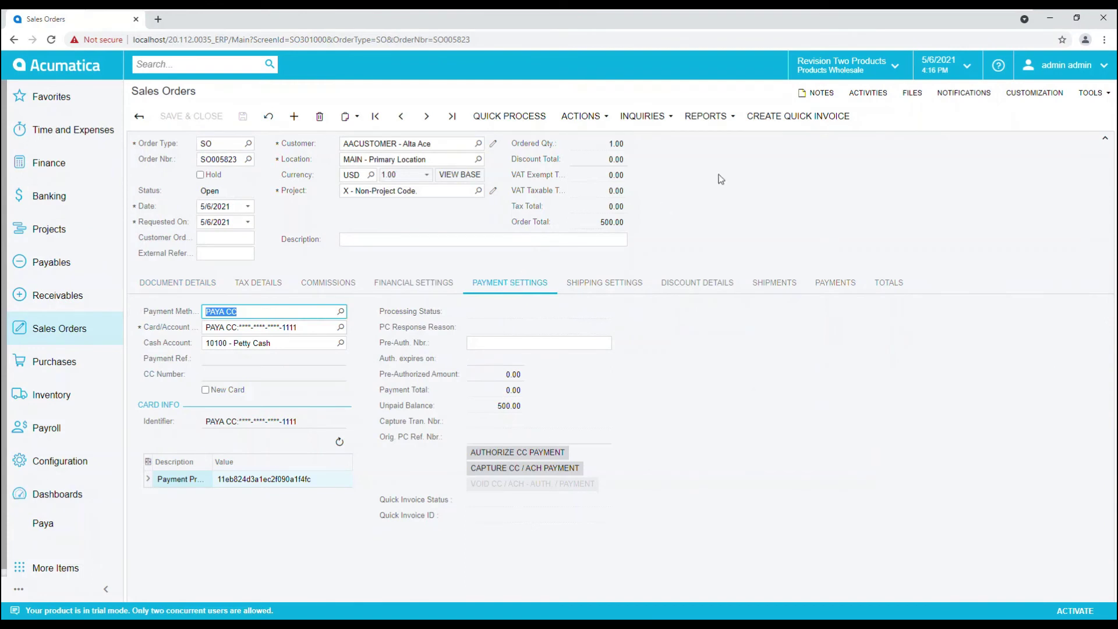
click(802, 119)
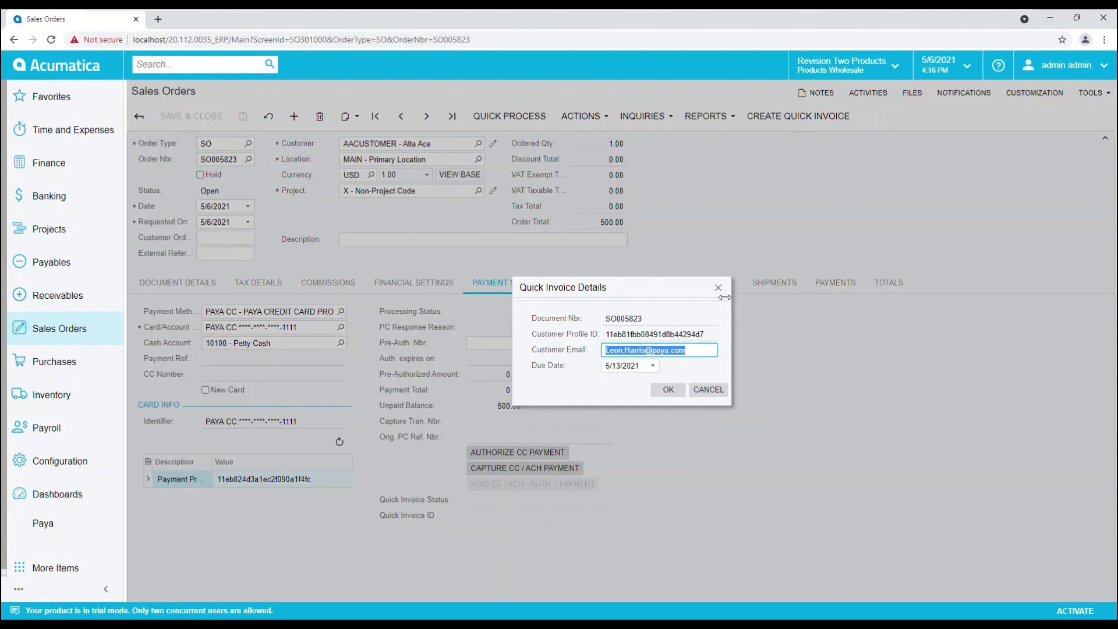
- Set the quick invoice due date to 5/31/2021 and confirm the quick invoice details
click(658, 365)
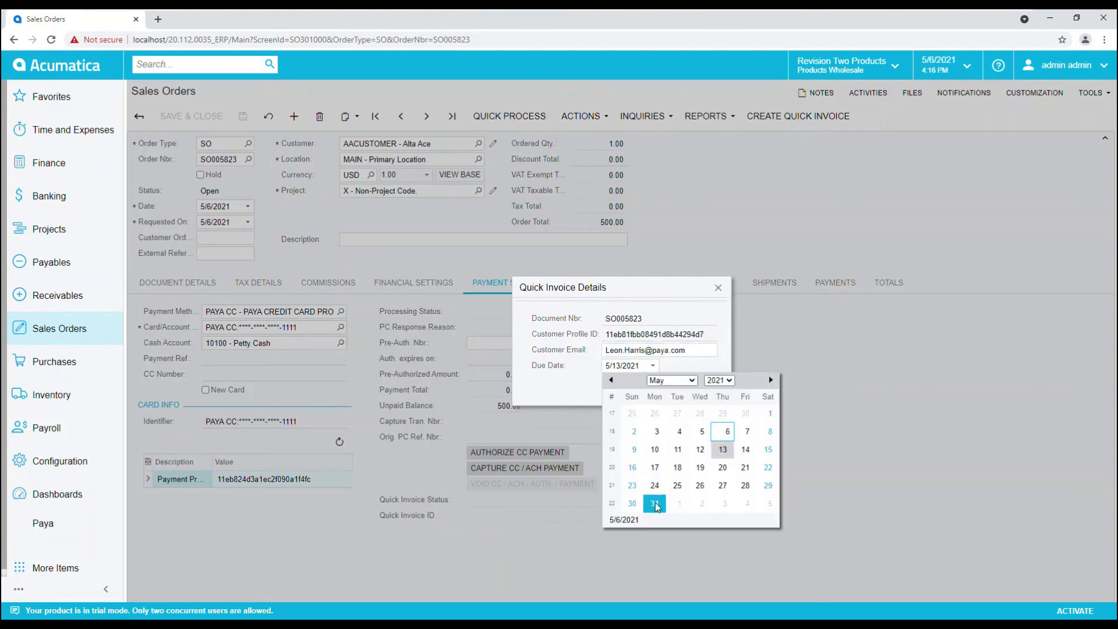
click(655, 504)
click(668, 390)
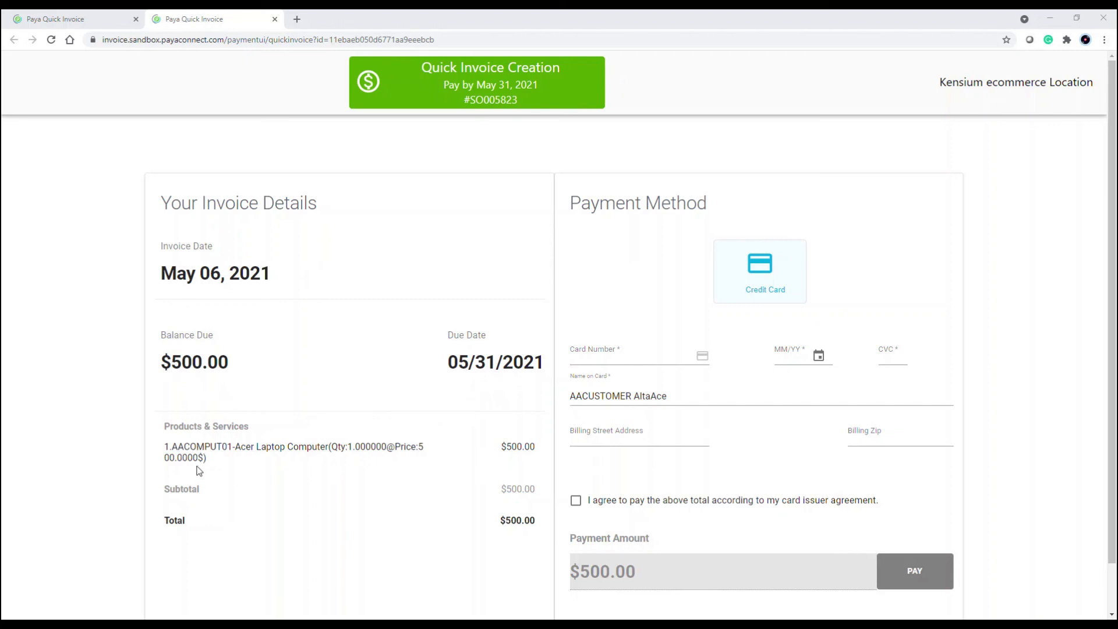
- Enter the Visa card number, expiry date 12/25 and the card security code
click(594, 357)
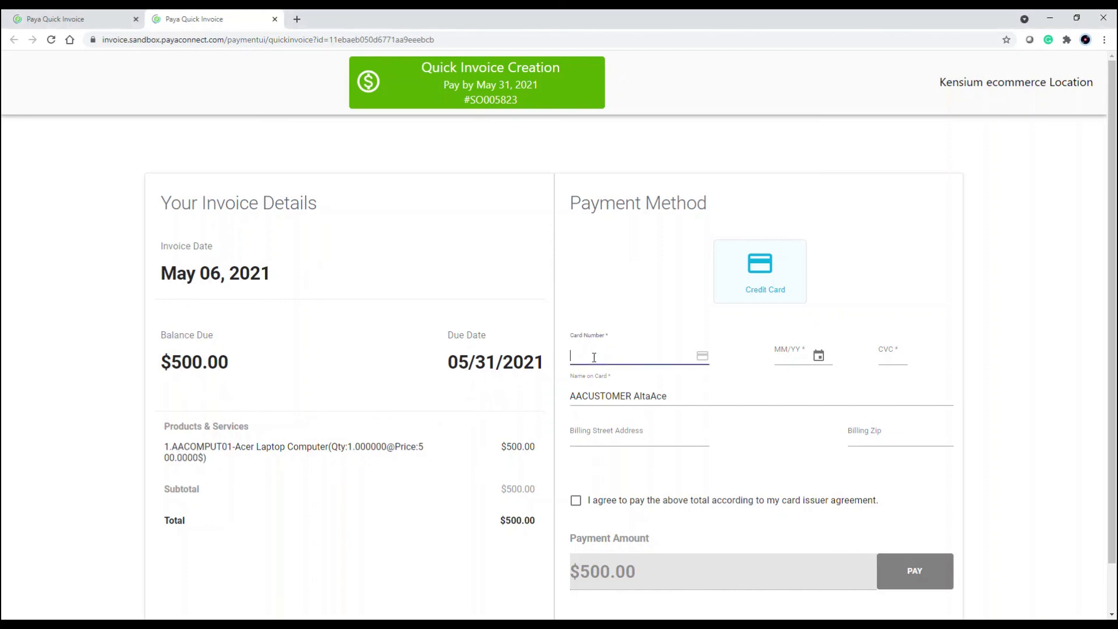
text(41111111111111)
key(Tab)
text(12/)
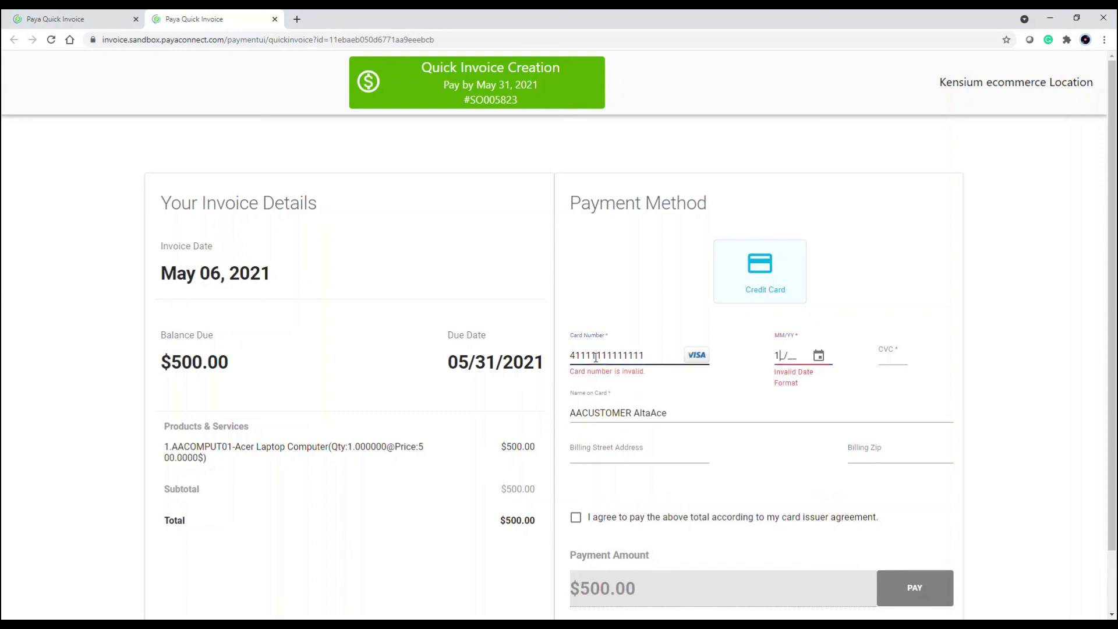
text(25)
click(603, 355)
text(1)
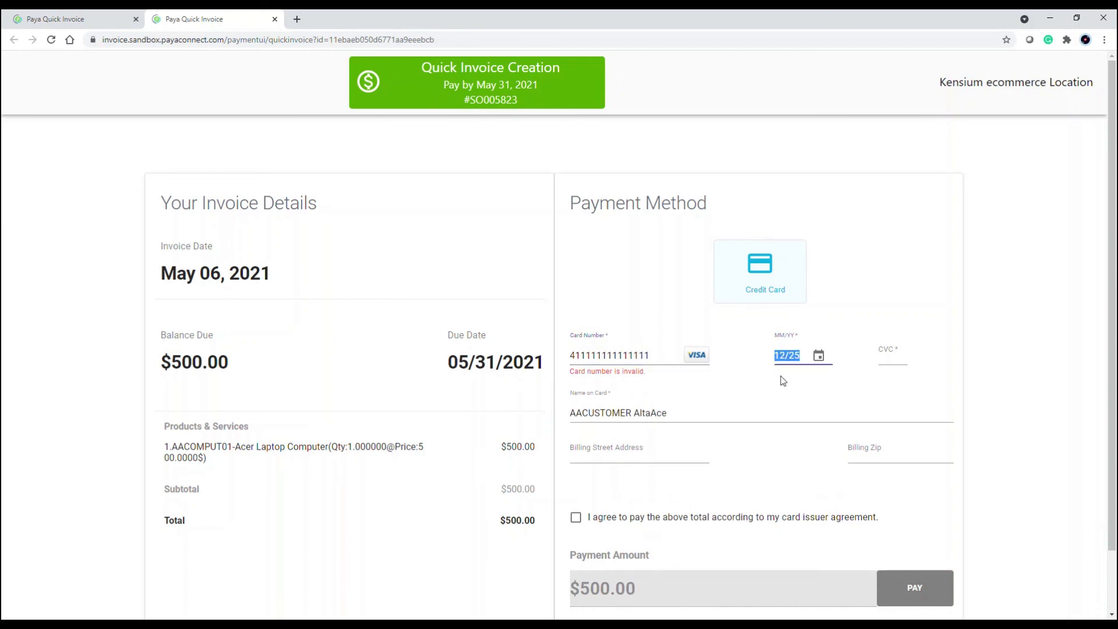
click(632, 354)
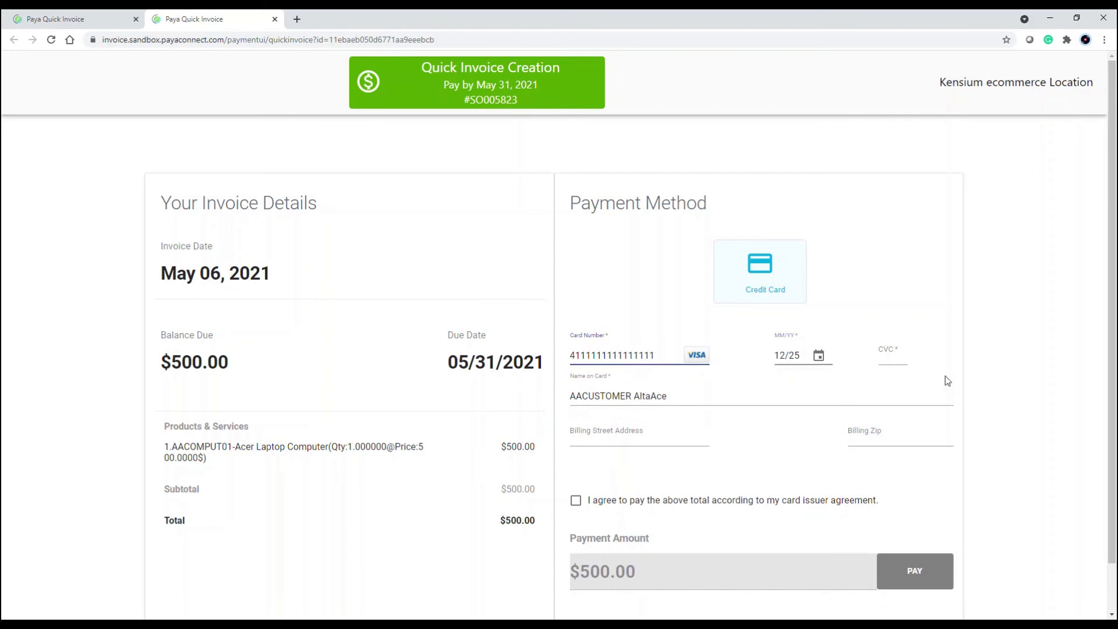
click(896, 356)
text(123)
- Fill in the saved billing address, accept the payment terms and pay the $500.00
click(673, 431)
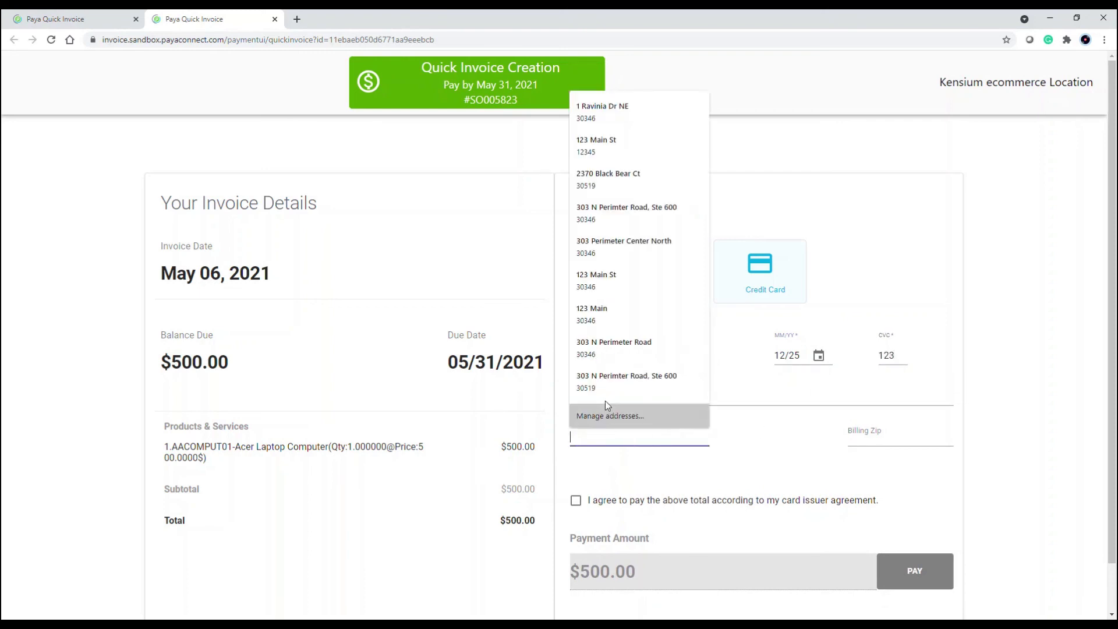
click(595, 348)
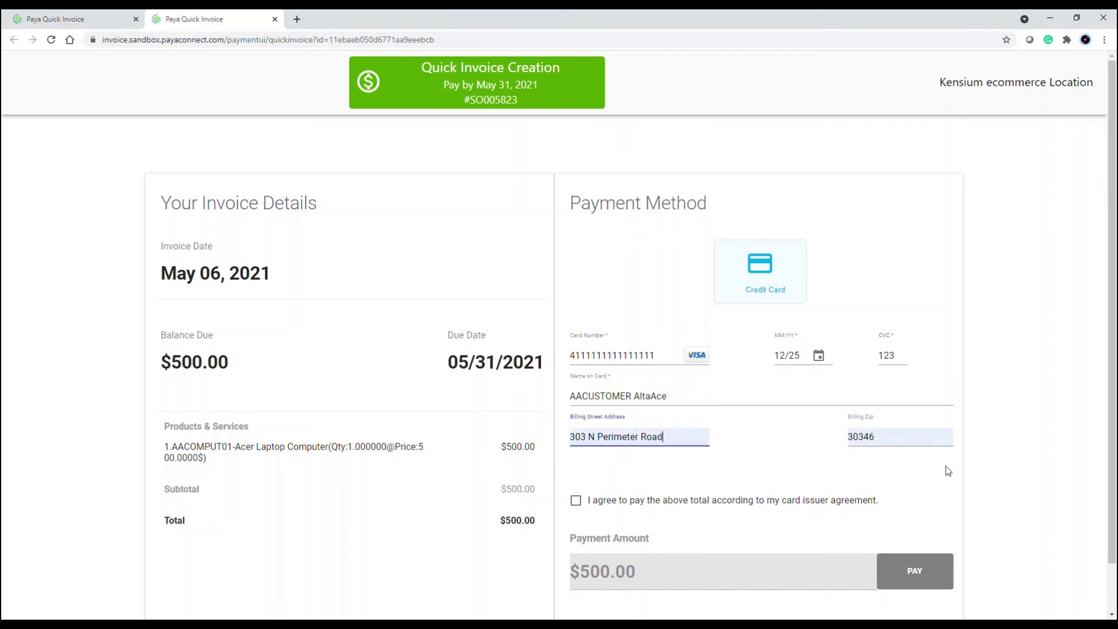
click(578, 503)
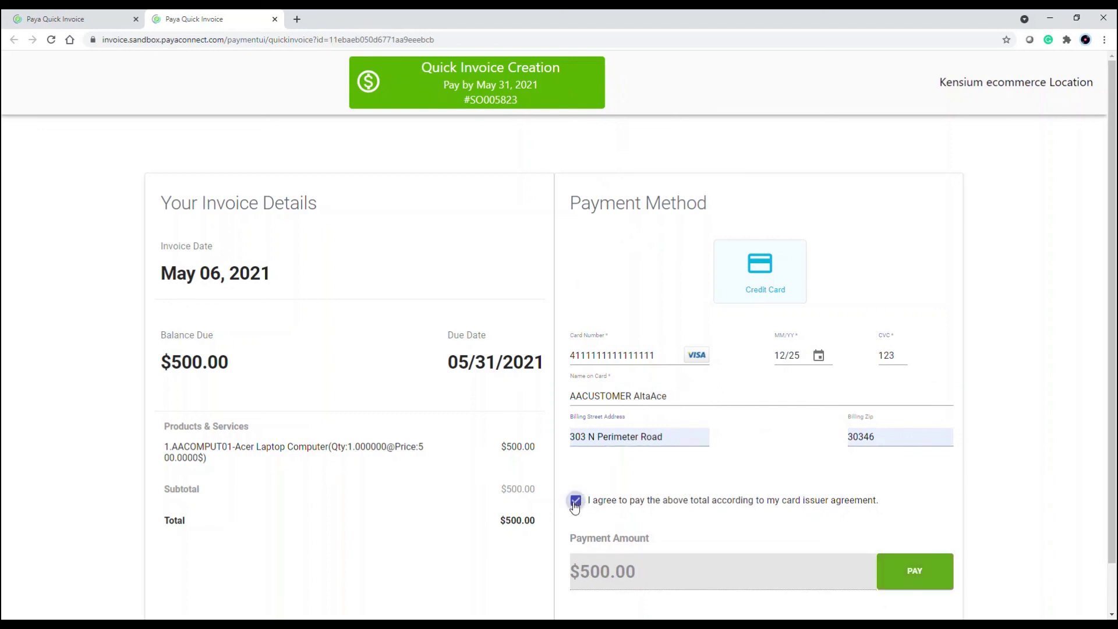
click(914, 572)
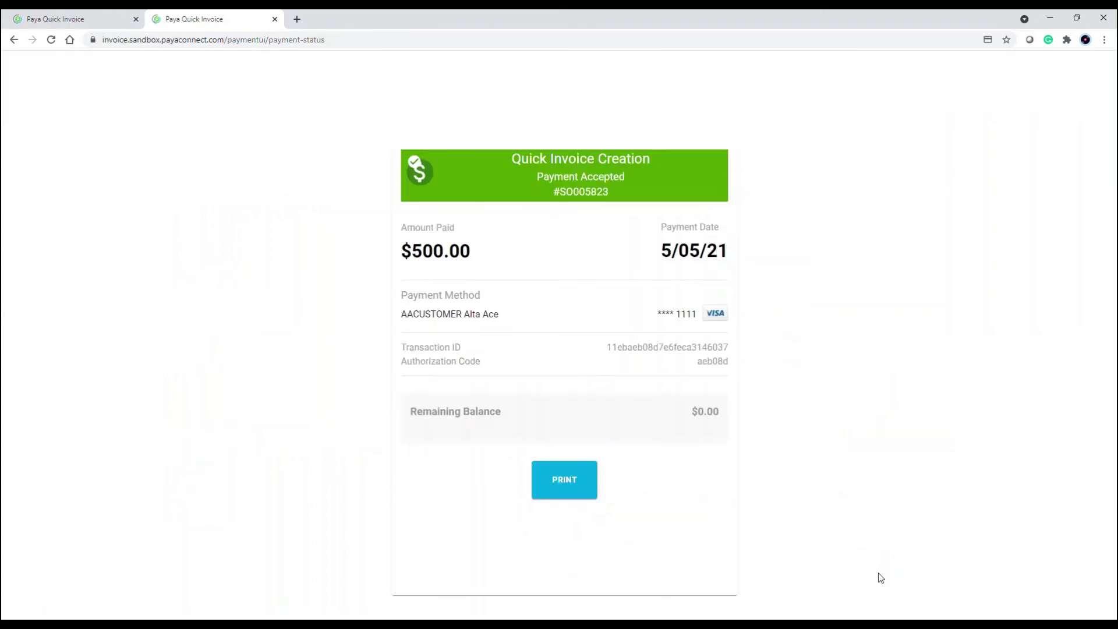